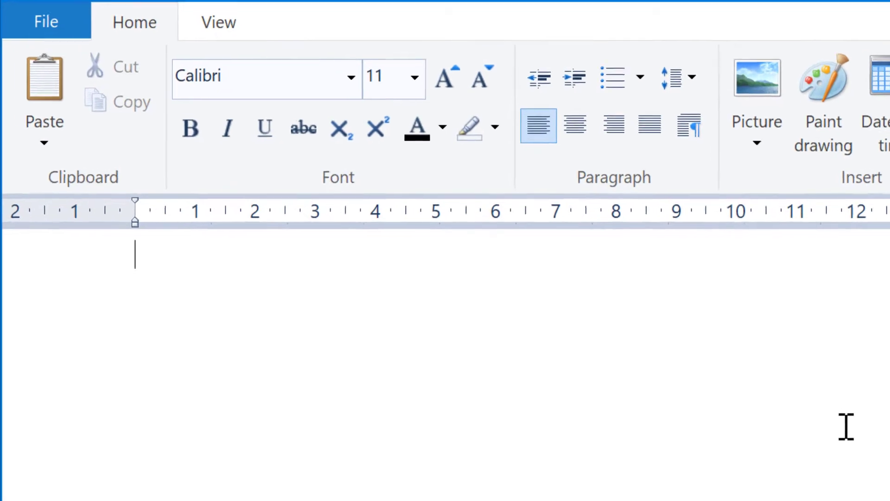
Type 'pex' into the WordPad document to test the autotext
{"action": "type", "text": "pex"}
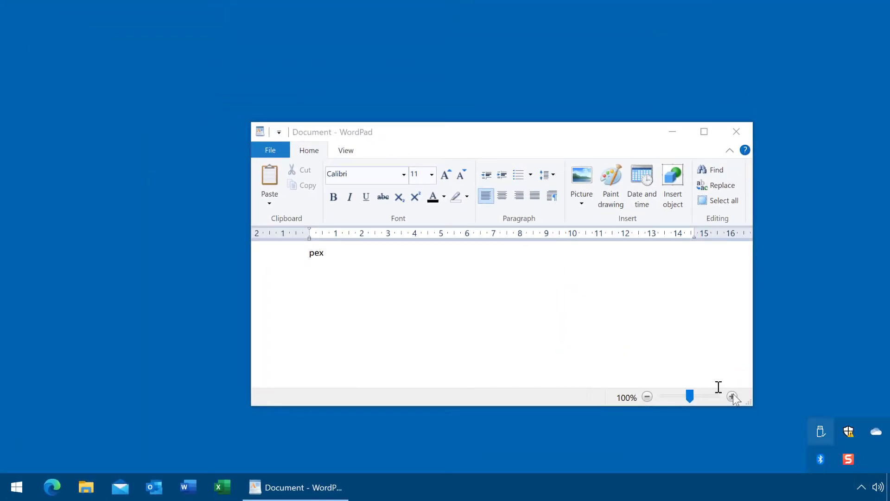
Bring up the PhraseExpress tray menu, which offers Enable PhraseExpress in 'Wordpad'
{"action": "left_click", "coordinate": [16, 487]}
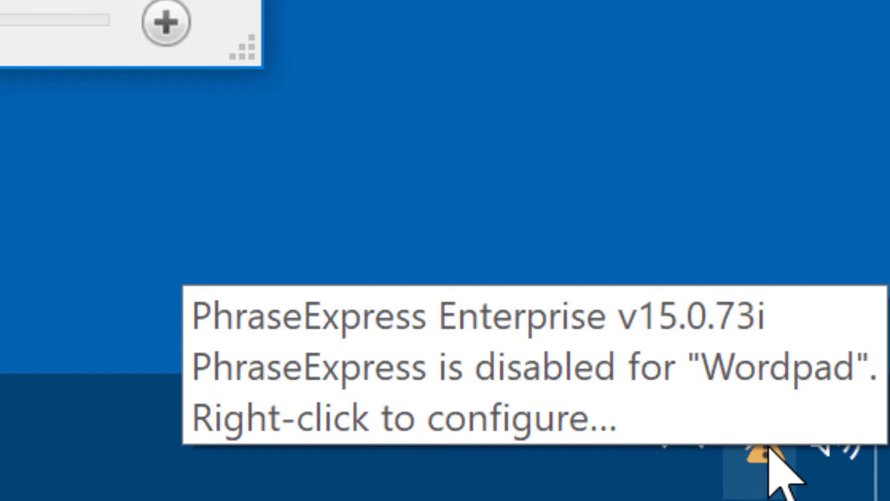
{"action": "right_click", "coordinate": [769, 446]}
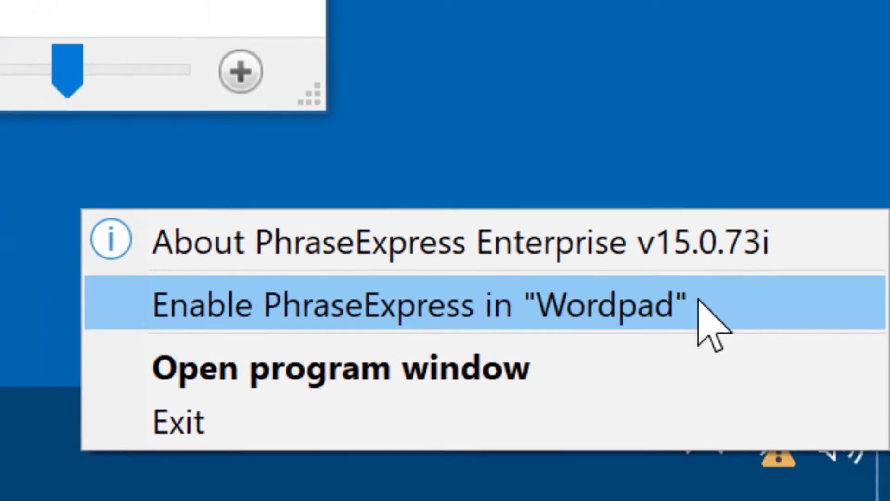
Delete both global program restrictions, the Wordpad exclusion and the Outlook-only rule, and confirm
{"action": "left_click", "coordinate": [678, 278]}
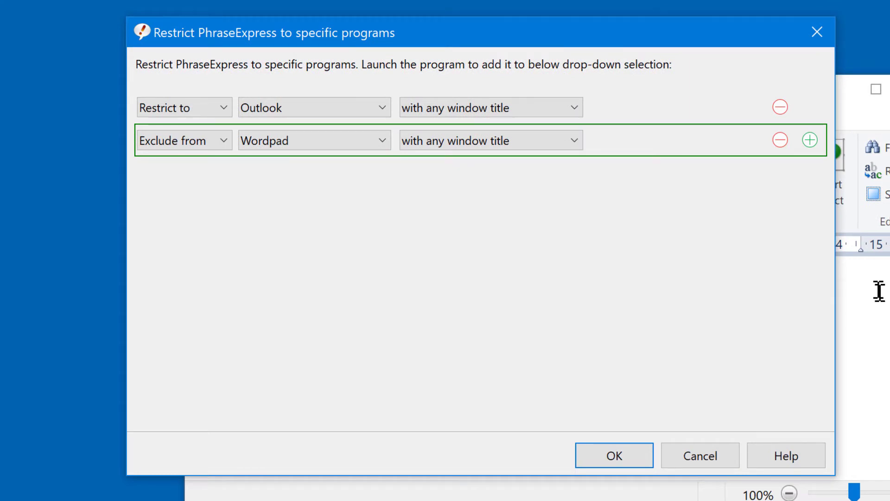
{"action": "left_click", "coordinate": [781, 140]}
{"action": "left_click", "coordinate": [777, 115]}
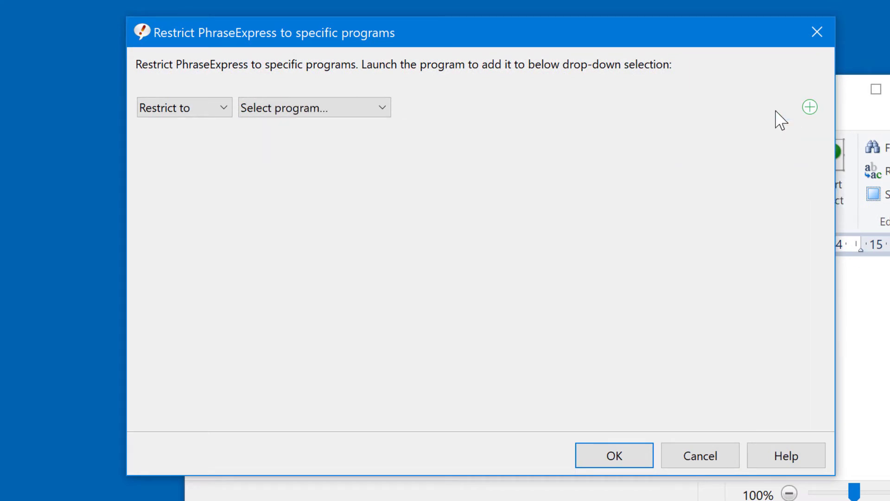
{"action": "left_click", "coordinate": [605, 466]}
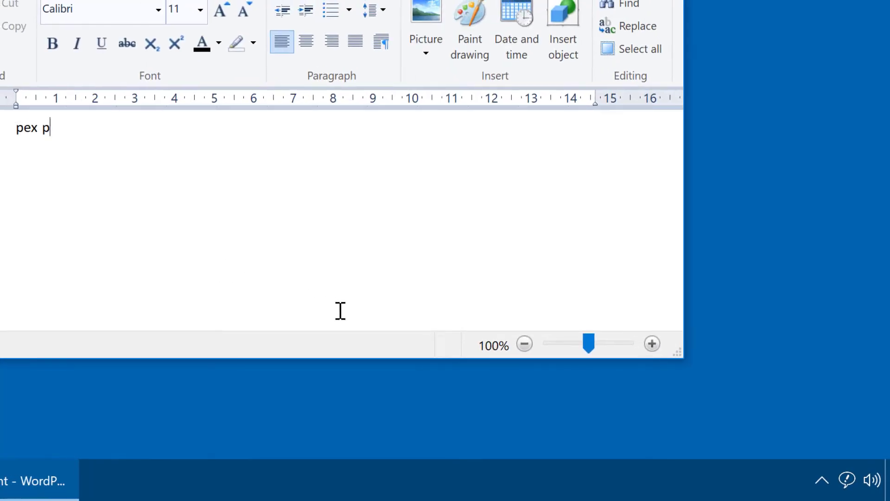
Type a second 'pex' in WordPad, then bring up the PhraseExpress tray menu again
{"action": "type", "text": "x"}
{"action": "right_click", "coordinate": [846, 477]}
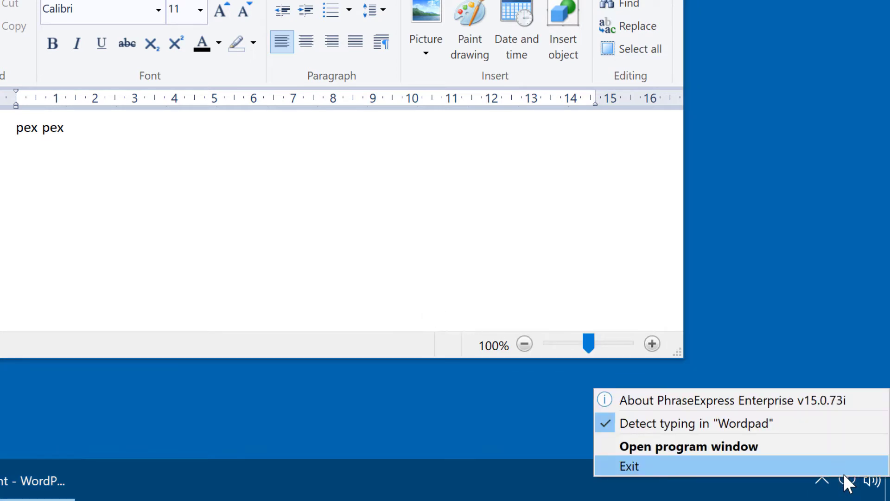
In the phrase manager, turn Autotext and hotkeys back on for the Myphrases folder
{"action": "left_click", "coordinate": [768, 457]}
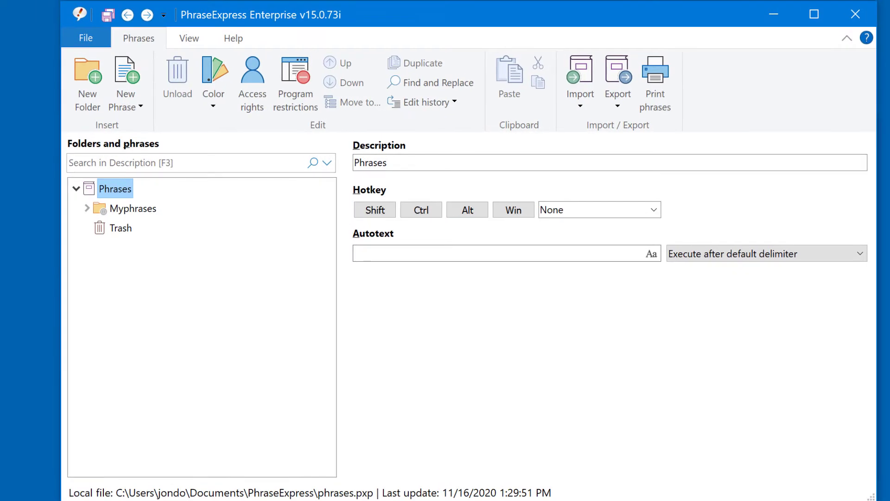
{"action": "left_click", "coordinate": [86, 208]}
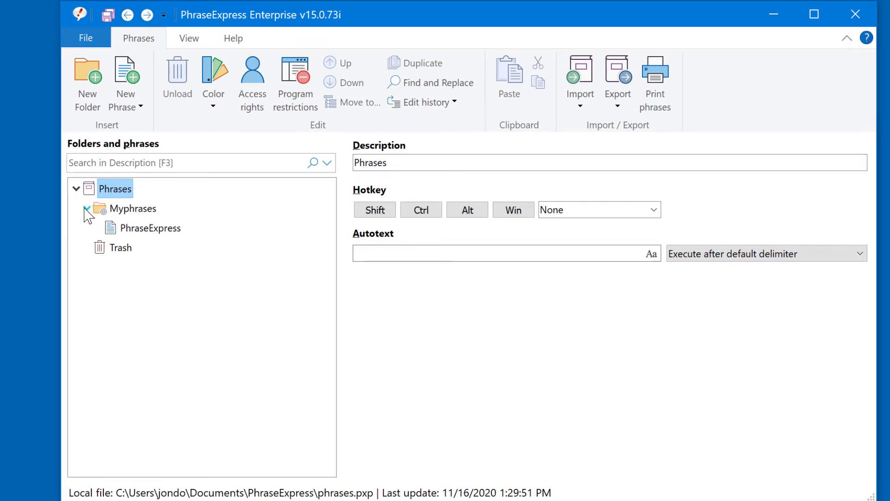
{"action": "left_click", "coordinate": [164, 233]}
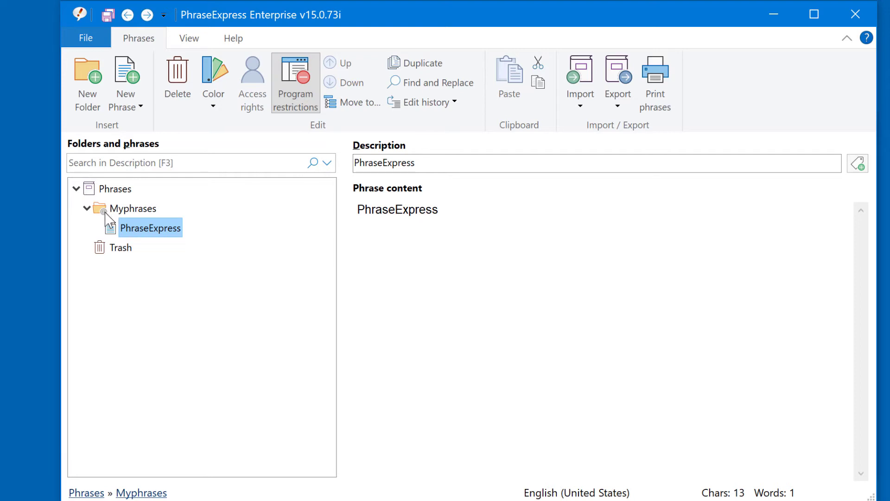
{"action": "left_click", "coordinate": [117, 213]}
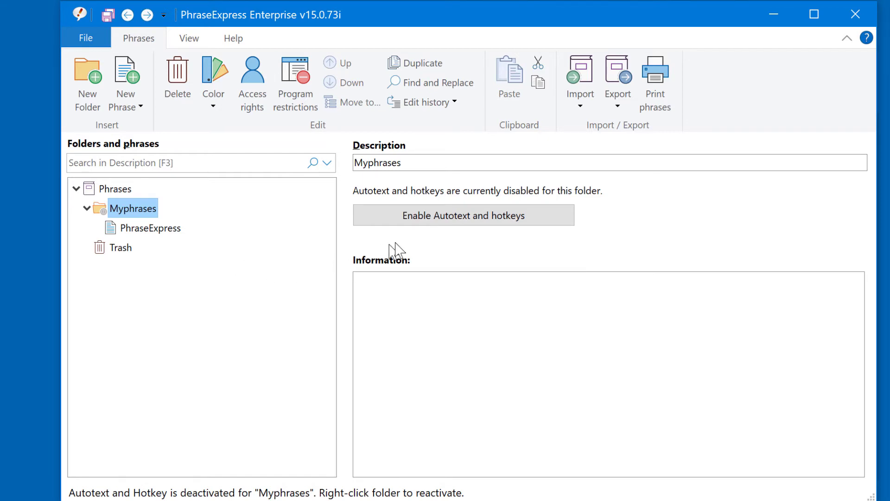
{"action": "left_click", "coordinate": [444, 221]}
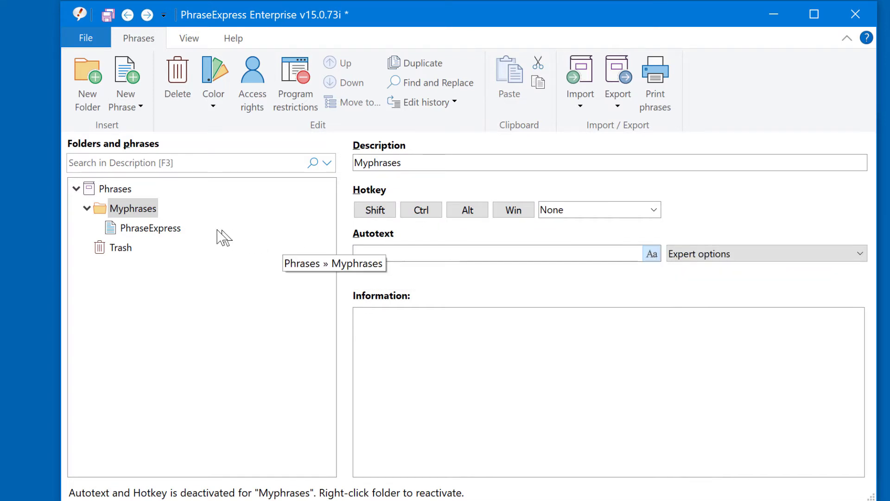
Remove the PhraseExpress phrase's own 'Exclude from Wordpad' program restriction and confirm
{"action": "left_click", "coordinate": [168, 230]}
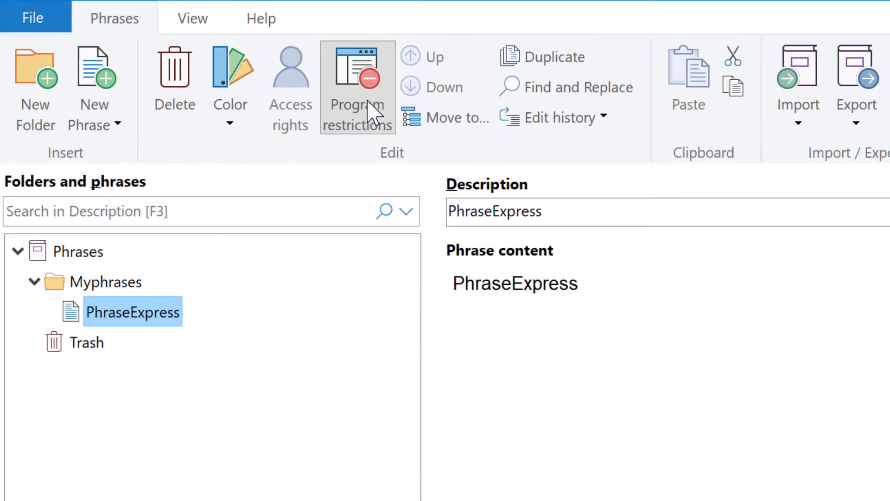
{"action": "left_click", "coordinate": [573, 190]}
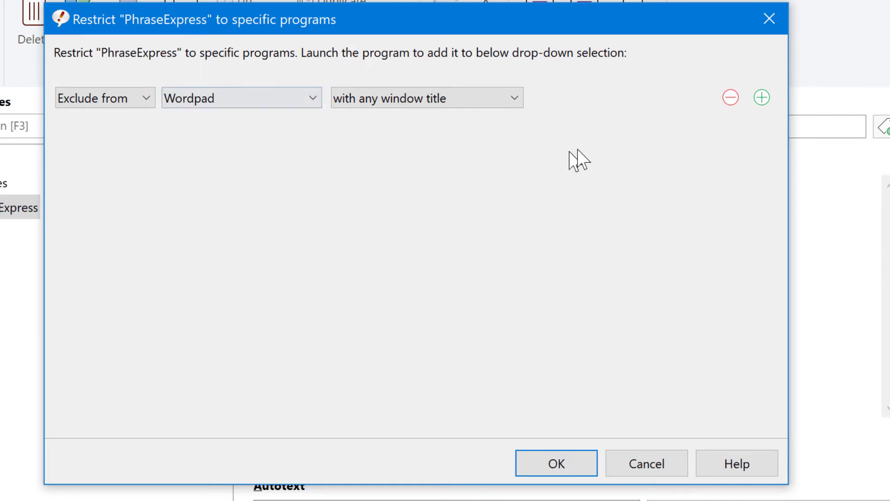
{"action": "left_click", "coordinate": [731, 98]}
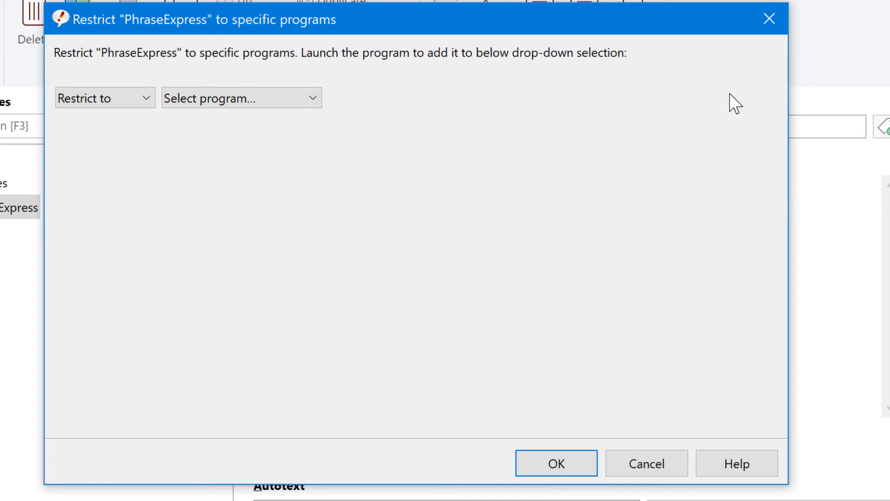
{"action": "left_click", "coordinate": [581, 465]}
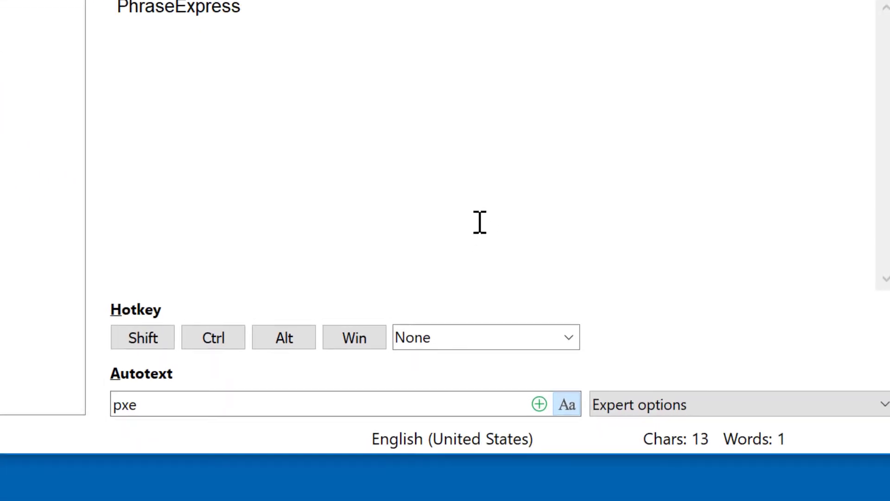
Change the phrase's autotext from 'pxe' to 'pex', leaving case sensitivity as it was
{"action": "double_click", "coordinate": [122, 394]}
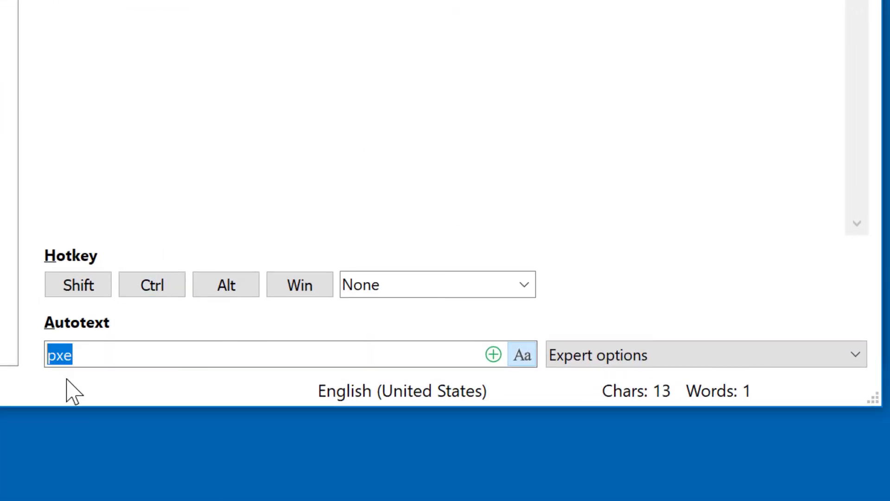
{"action": "type", "text": "pe"}
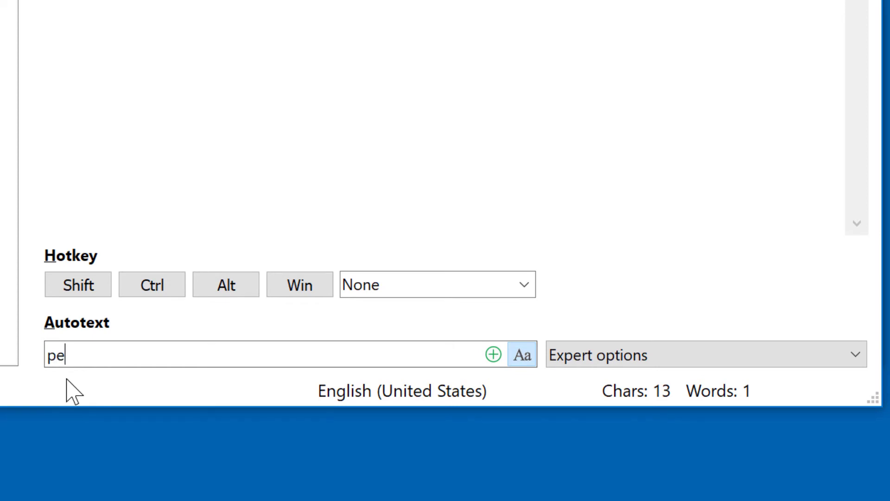
{"action": "type", "text": "x"}
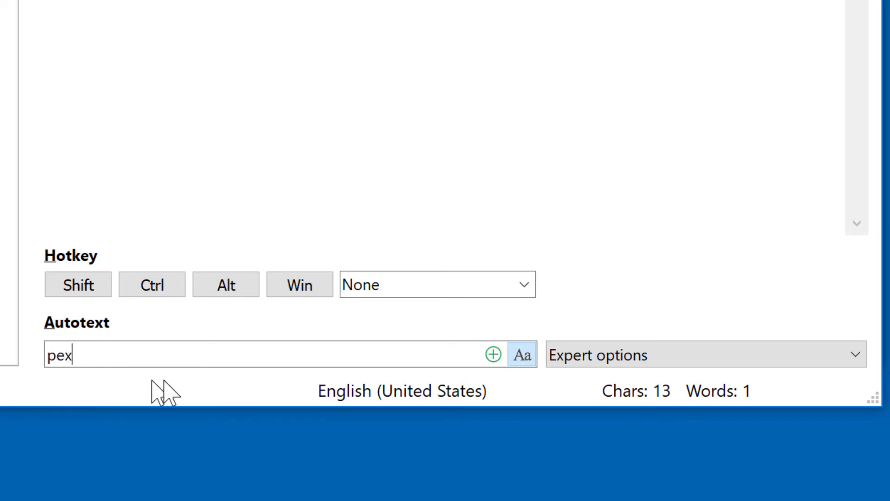
{"action": "left_click", "coordinate": [528, 355]}
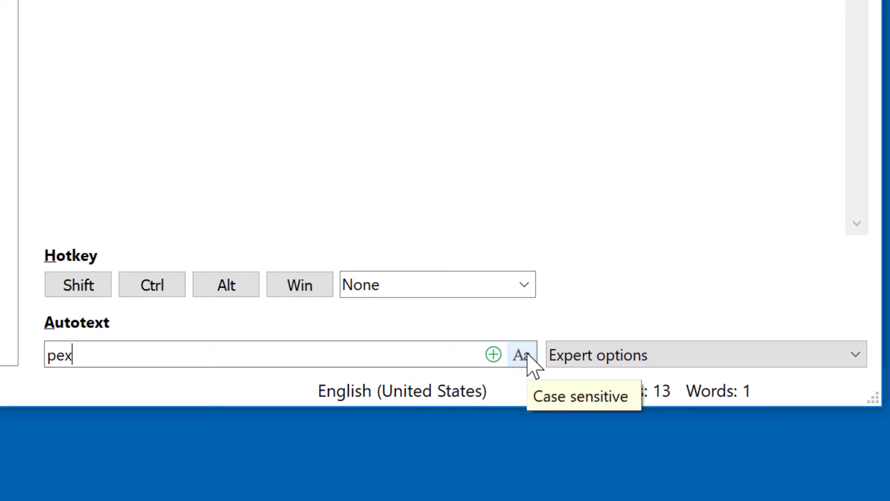
{"action": "left_click", "coordinate": [527, 357]}
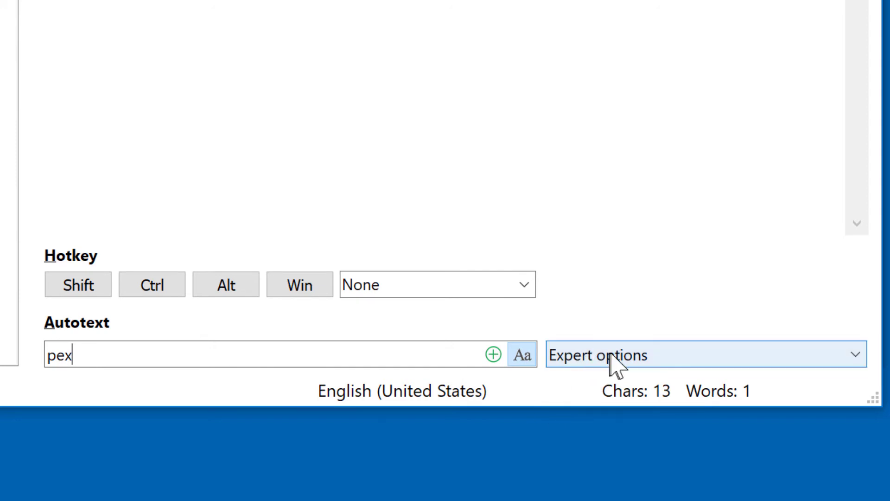
In the autotext Expert options, switch the postfix from Numbers to Default
{"action": "left_click", "coordinate": [670, 360]}
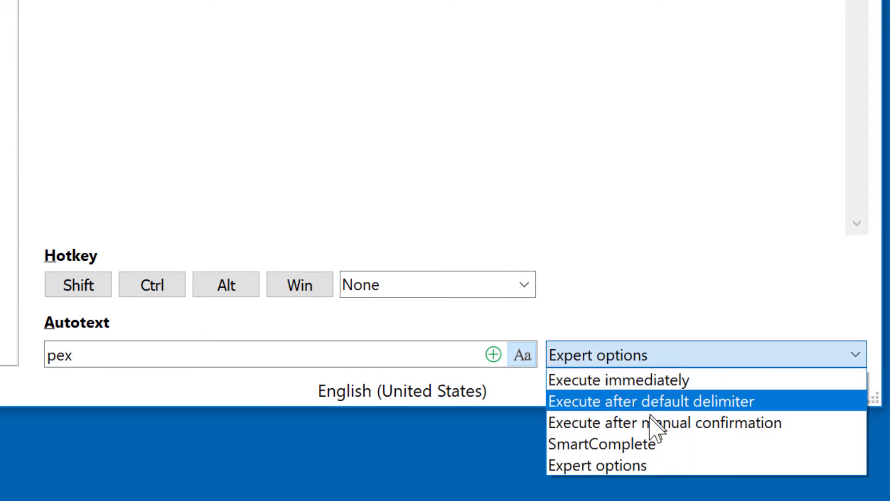
{"action": "left_click", "coordinate": [660, 469]}
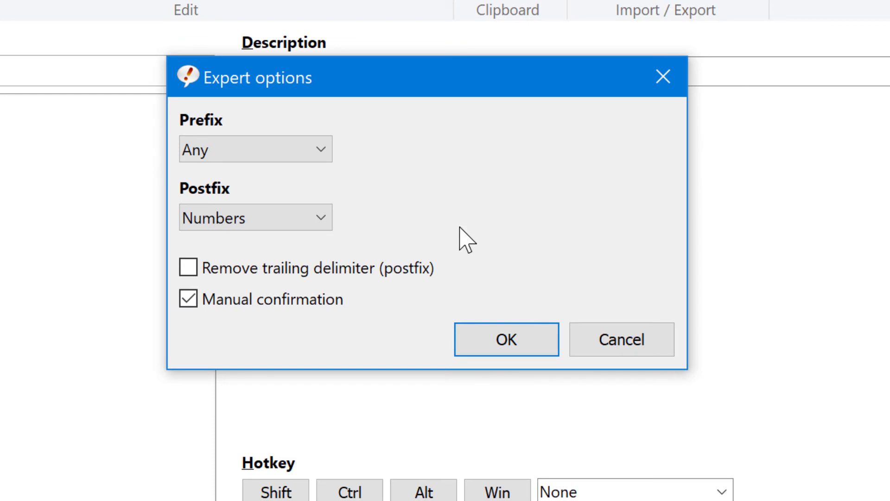
{"action": "left_click", "coordinate": [299, 223]}
{"action": "left_click", "coordinate": [218, 292]}
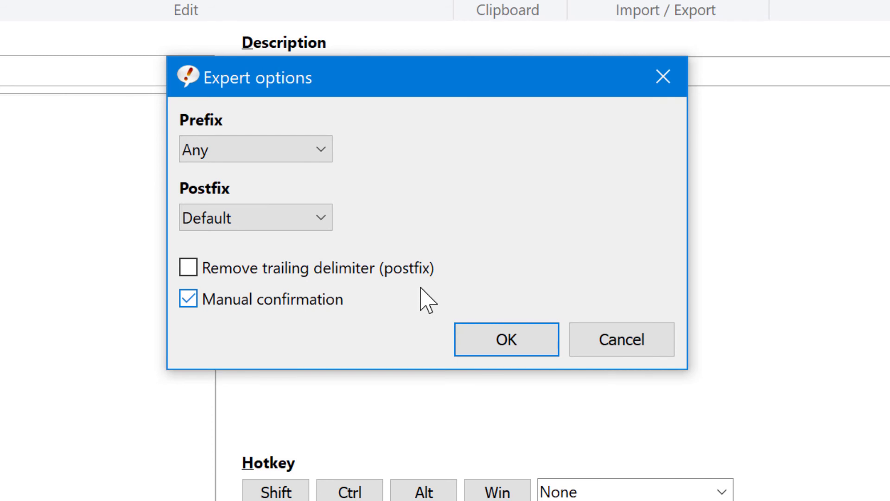
{"action": "left_click", "coordinate": [499, 339]}
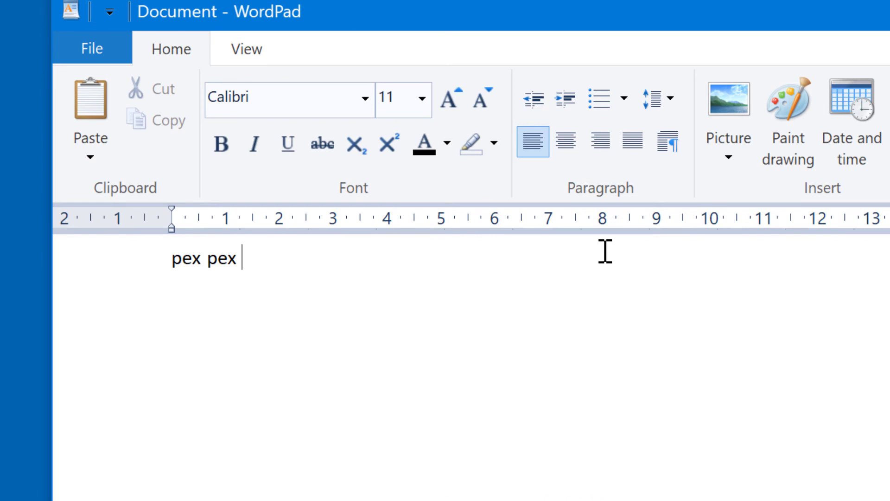
Type a third 'pex' in WordPad and accept its expansion to 'PhraseExpress'
{"action": "type", "text": "pex pex pex"}
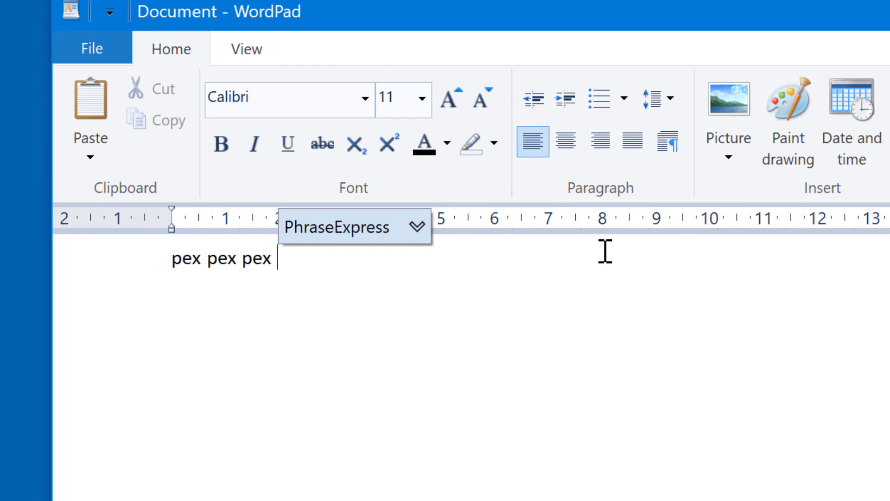
{"action": "key", "text": "Return"}
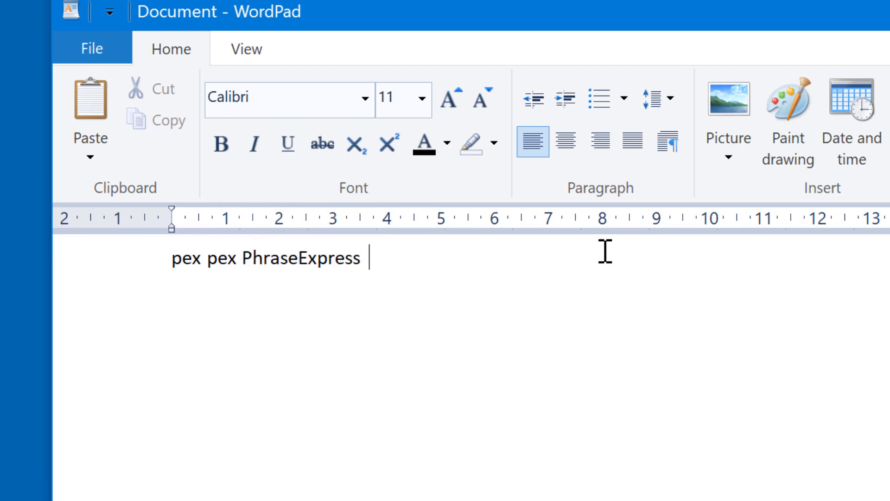